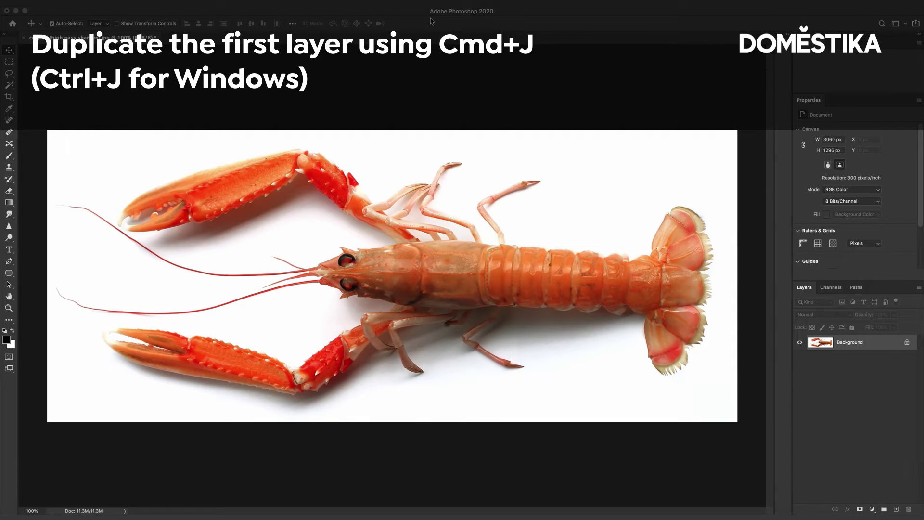
# - Duplicate the background layer and name the copy 'Sharpen'
pyautogui.hotkey('ctrl', 'j')
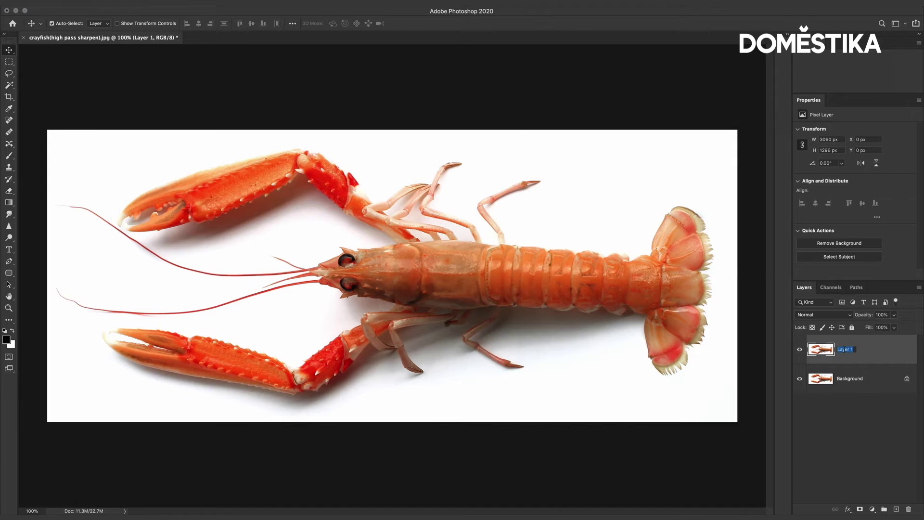
pyautogui.write('Sharpen')
pyautogui.press('Return')
# - Convert the Sharpen layer to an embedded smart object
pyautogui.rightClick(890, 351)
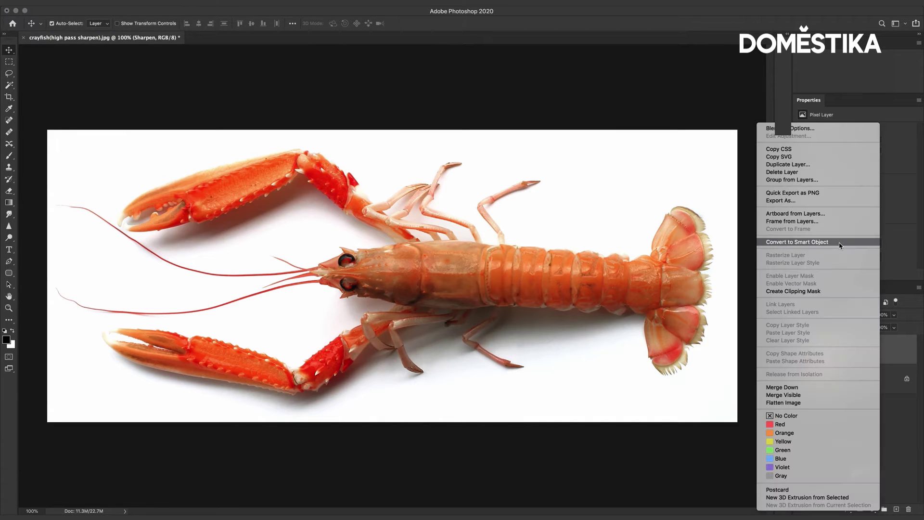
pyautogui.click(839, 245)
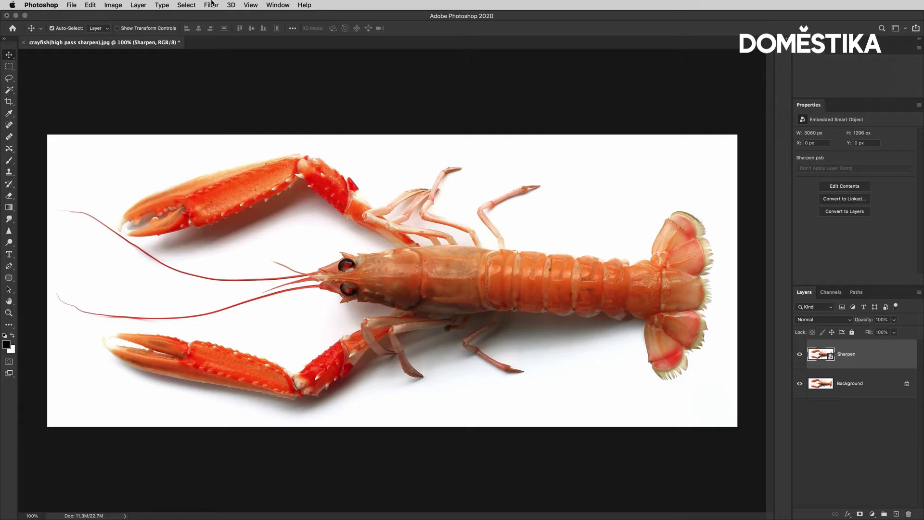
pyautogui.click(211, 5)
pyautogui.moveTo(217, 189)
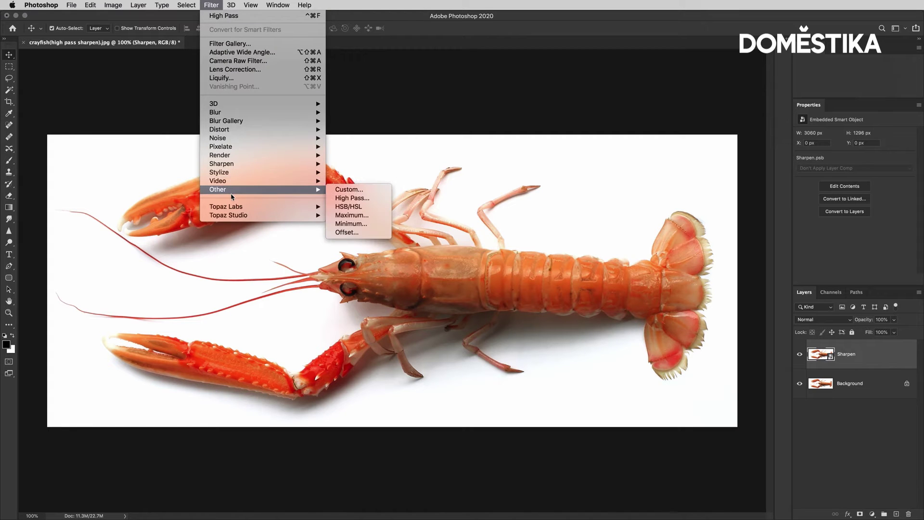
# - Preview a High Pass filter on Sharpen with the radius settled at 3.2 pixels
pyautogui.click(371, 198)
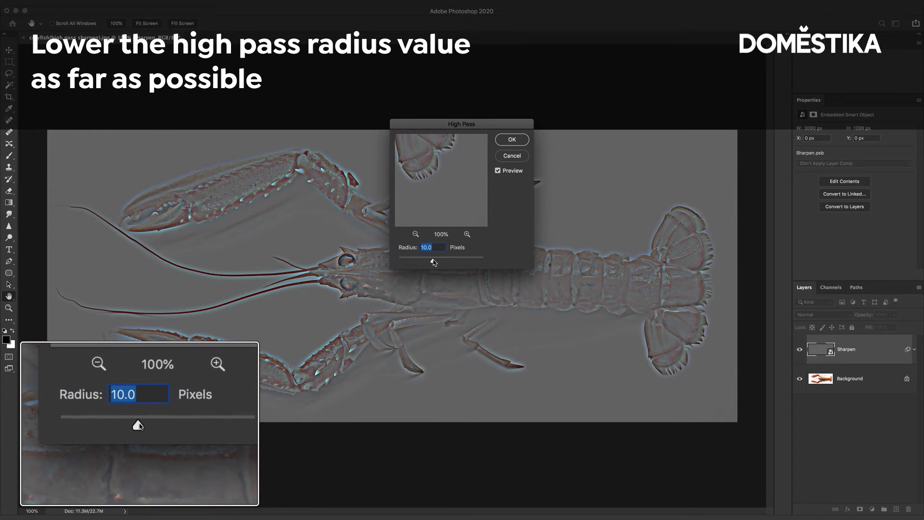
pyautogui.moveTo(434, 262); pyautogui.dragTo(399, 261)
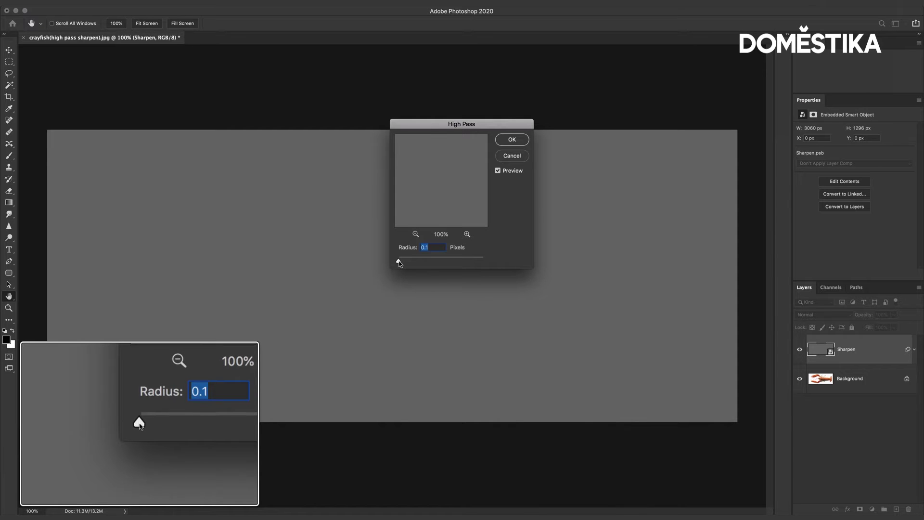
pyautogui.moveTo(398, 262); pyautogui.dragTo(406, 263)
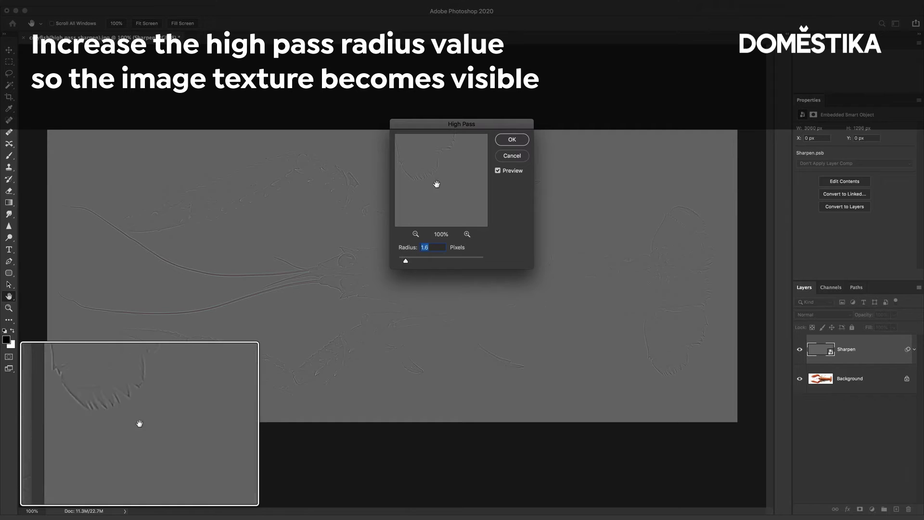
pyautogui.moveTo(453, 124); pyautogui.dragTo(537, 126)
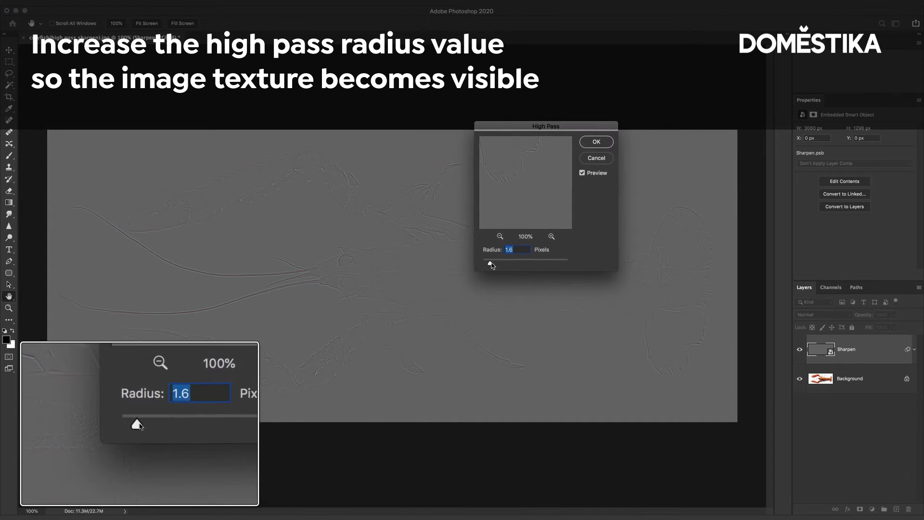
pyautogui.moveTo(490, 263); pyautogui.dragTo(499, 265)
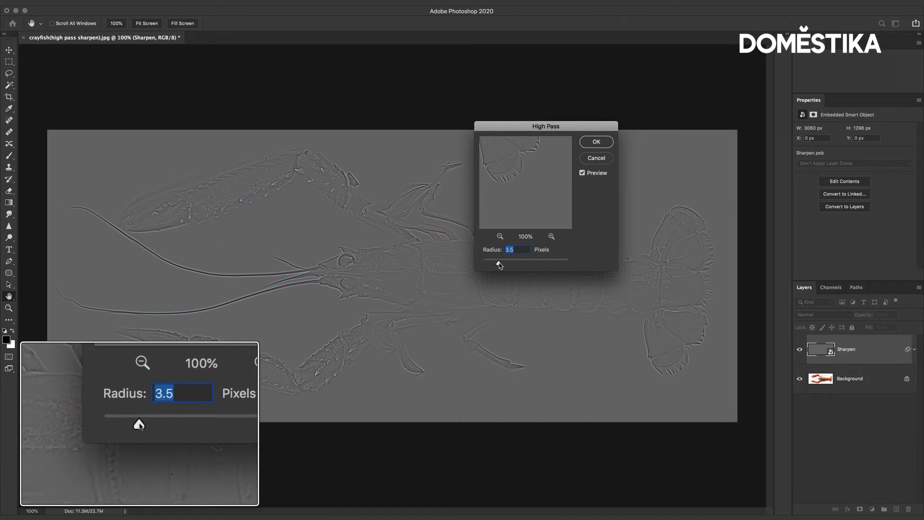
pyautogui.moveTo(499, 264); pyautogui.dragTo(497, 264)
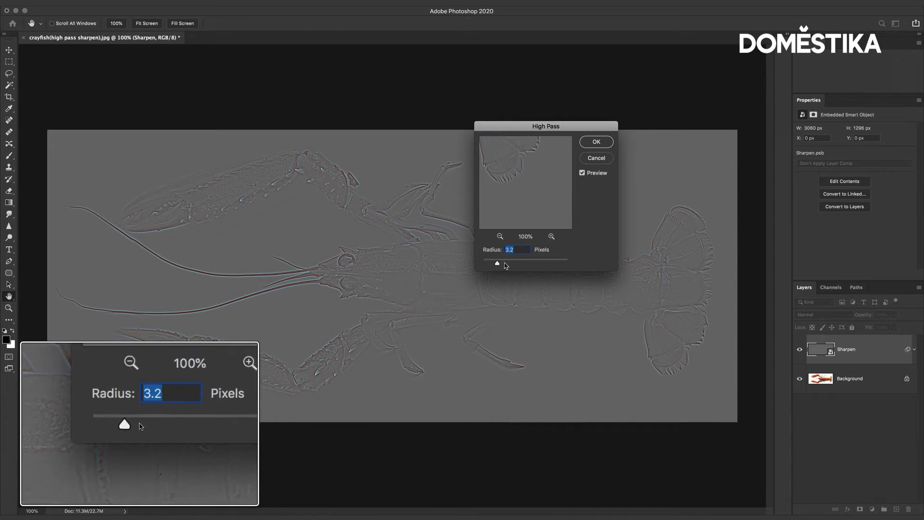
# - Commit the High Pass smart filter and add a Hue/Saturation adjustment to Sharpen
pyautogui.click(595, 143)
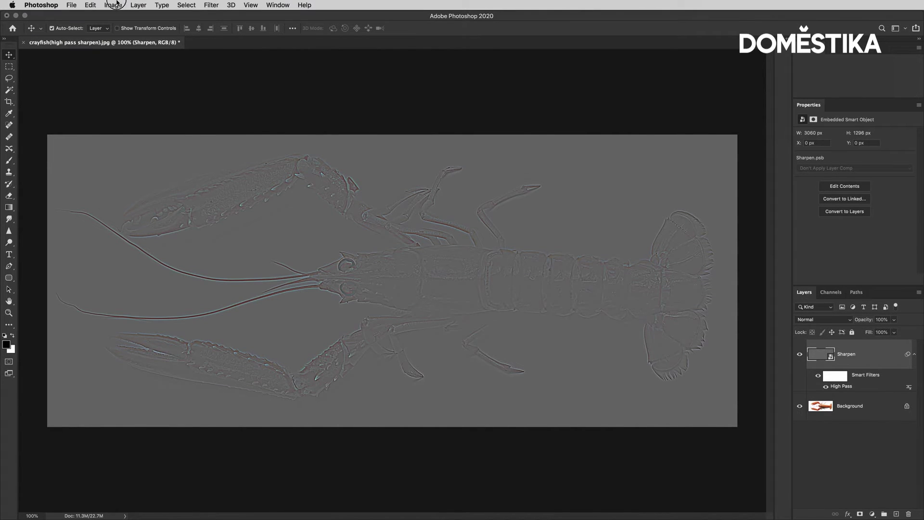
pyautogui.click(116, 4)
pyautogui.moveTo(128, 29)
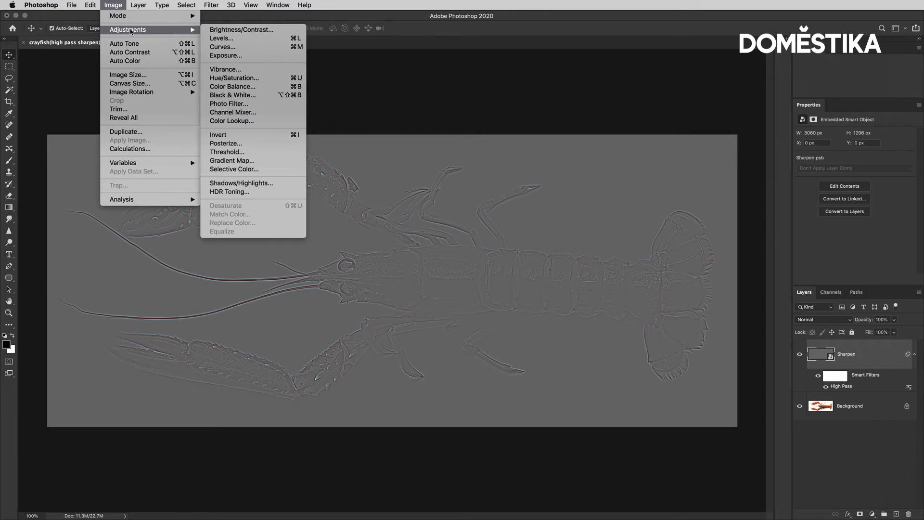
pyautogui.click(277, 78)
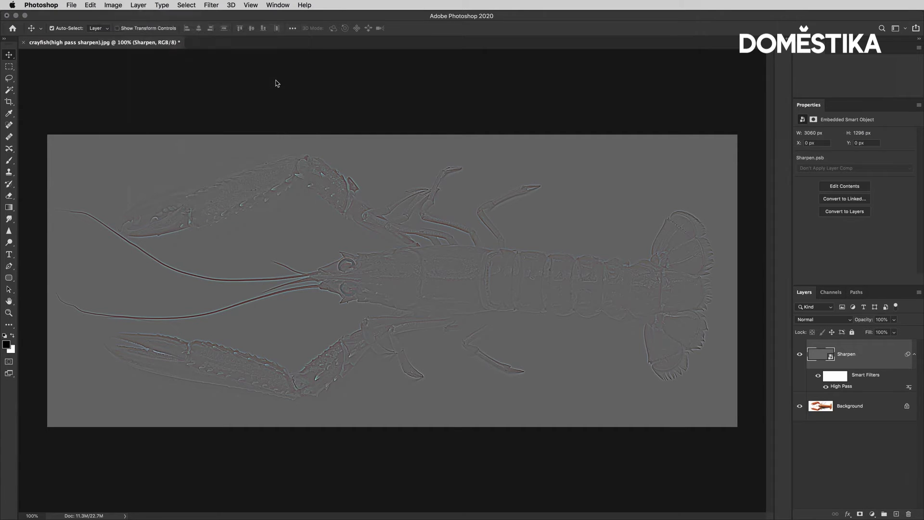
# - Set Hue/Saturation saturation to -100 so the high-pass edges turn fully grey
pyautogui.moveTo(440, 204); pyautogui.dragTo(487, 208)
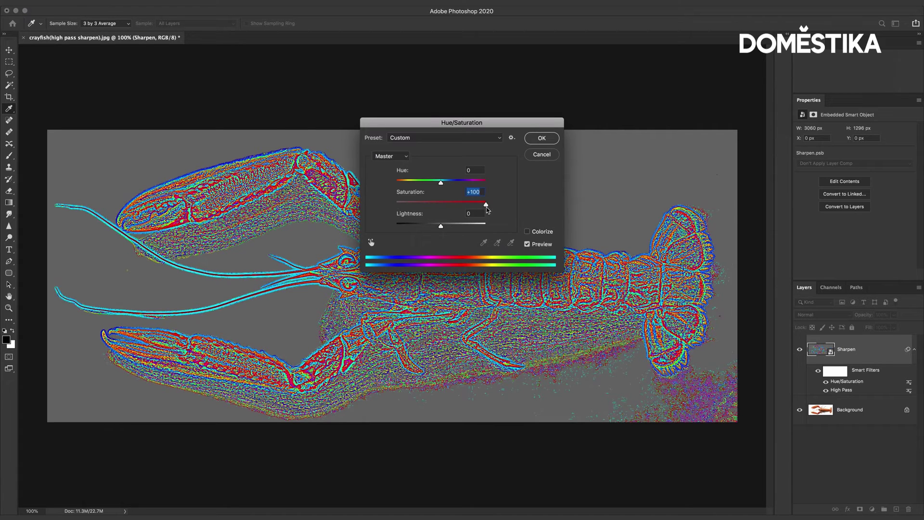
pyautogui.moveTo(487, 210); pyautogui.dragTo(442, 206)
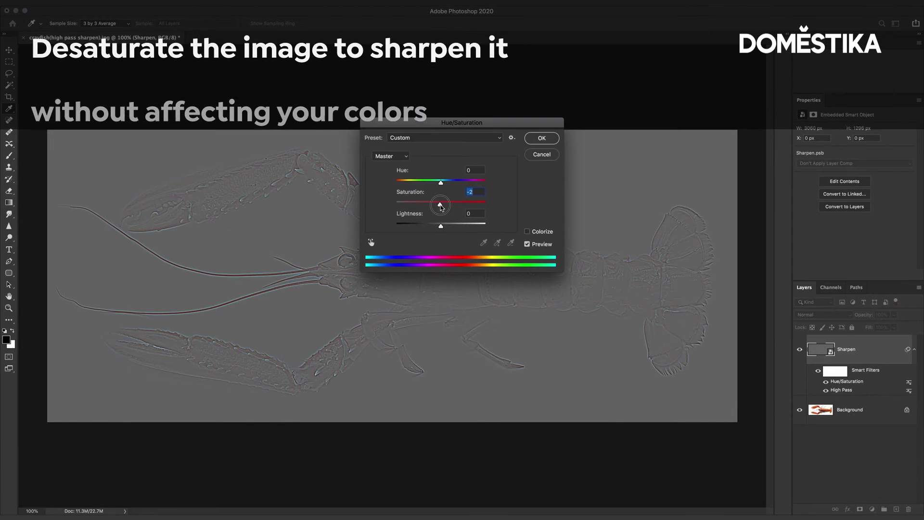
pyautogui.moveTo(441, 208); pyautogui.dragTo(396, 204)
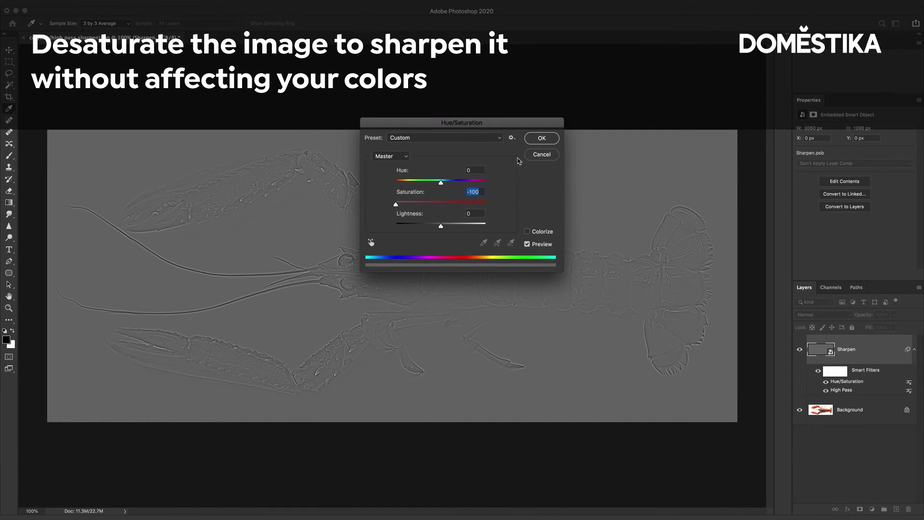
pyautogui.click(538, 139)
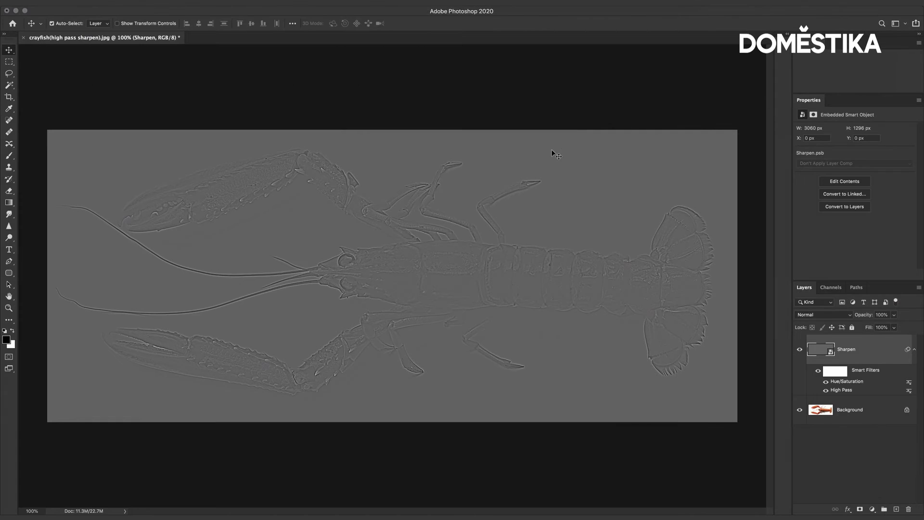
# - Change the Sharpen layer's blend mode to Overlay
pyautogui.press('super')
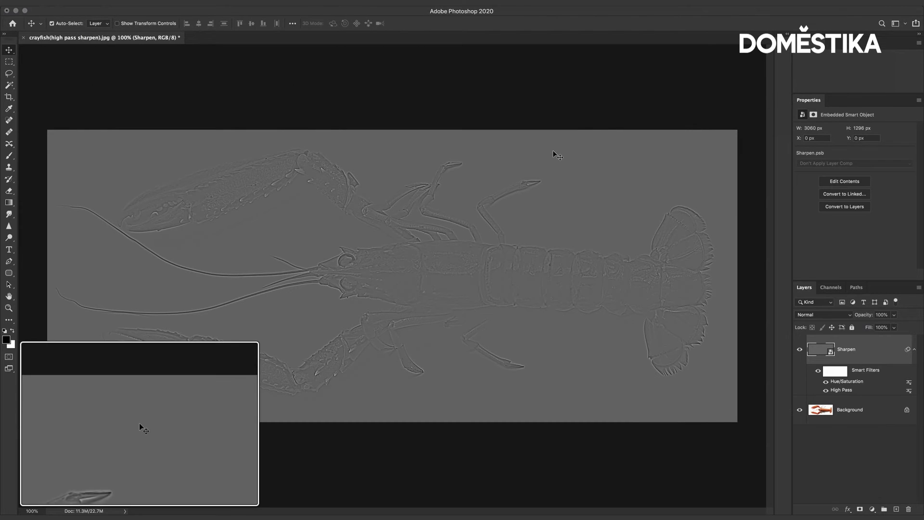
pyautogui.click(826, 320)
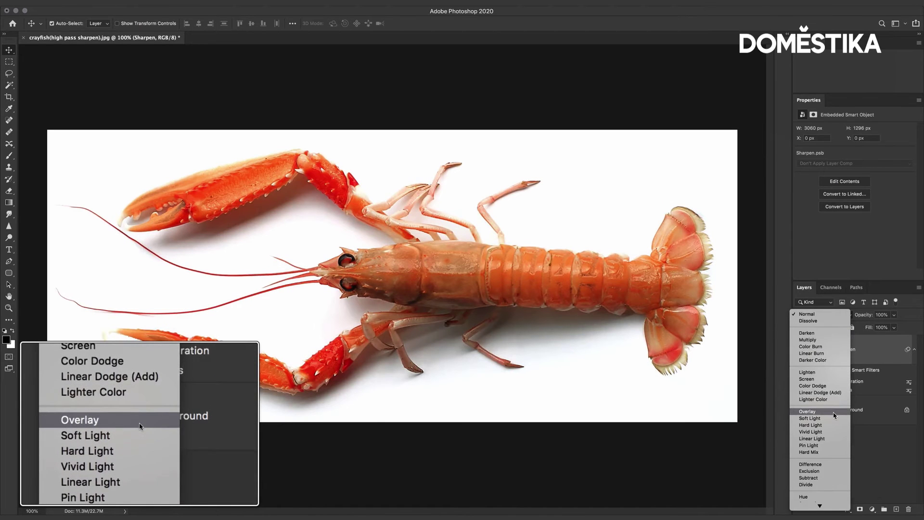
pyautogui.click(835, 414)
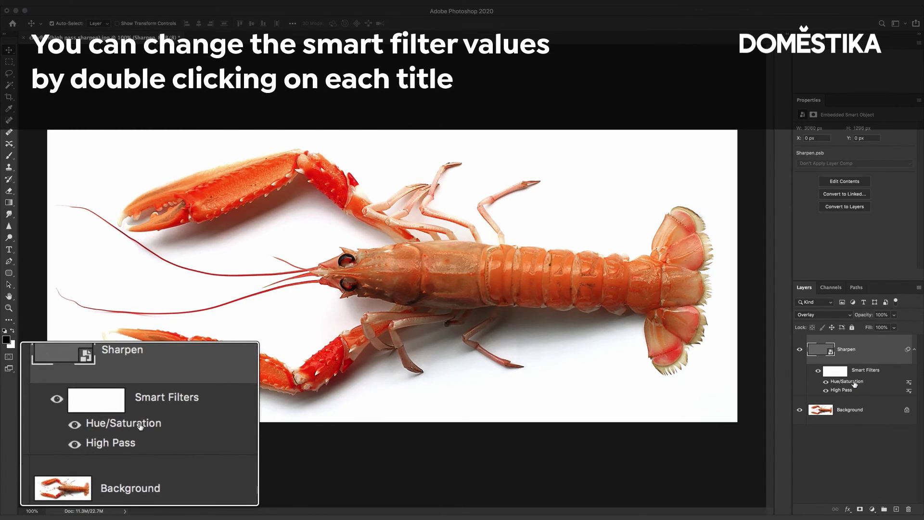
# - Change the High Pass smart filter radius to 3.7 pixels, then toggle Sharpen's visibility off and on
pyautogui.doubleClick(843, 391)
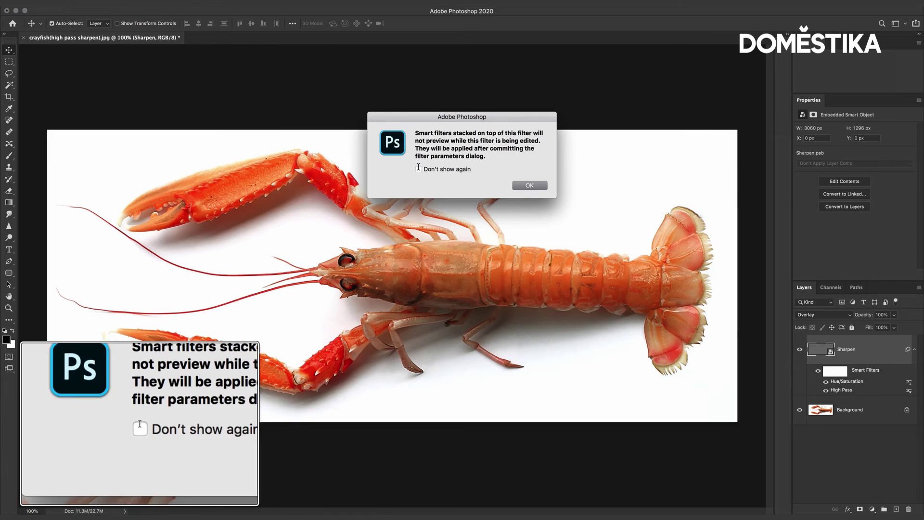
pyautogui.click(530, 185)
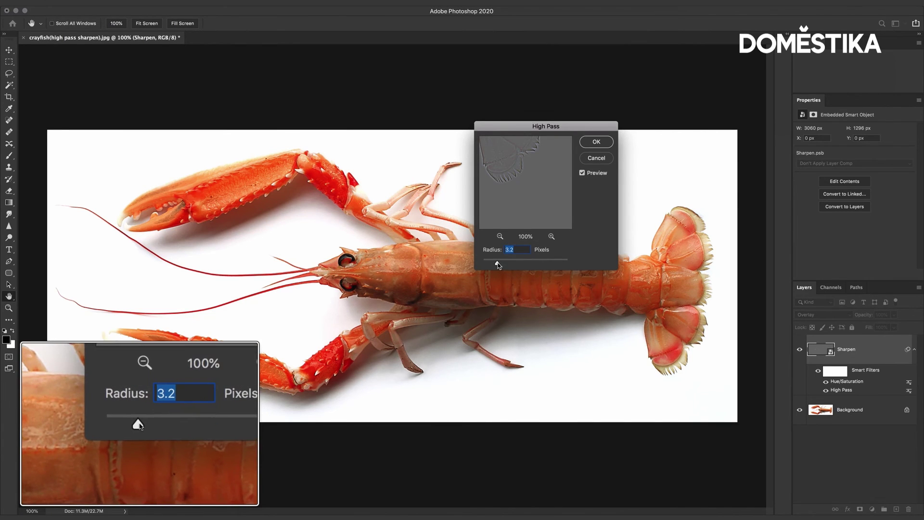
pyautogui.moveTo(497, 264); pyautogui.dragTo(501, 264)
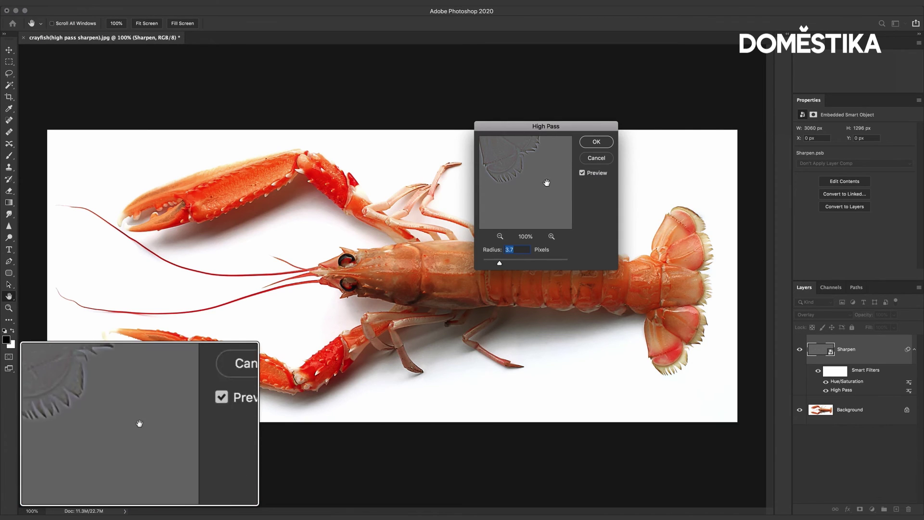
pyautogui.click(586, 145)
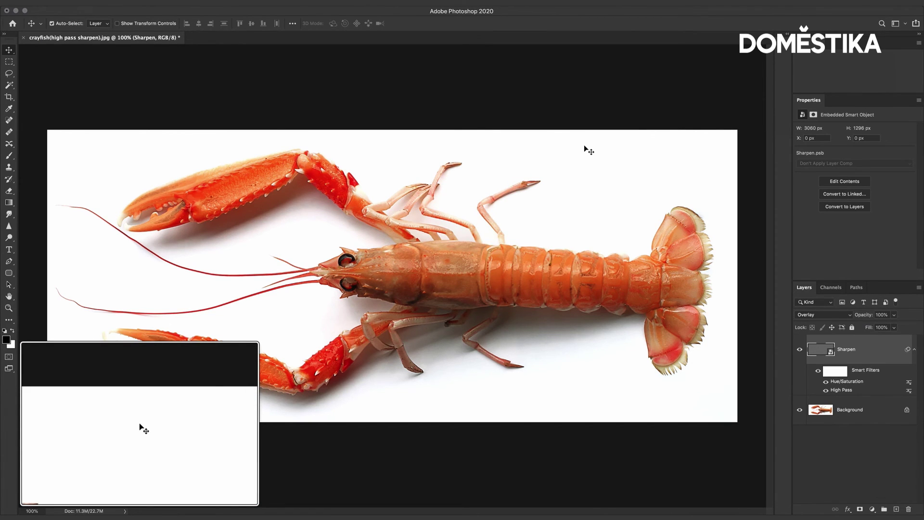
pyautogui.click(800, 349)
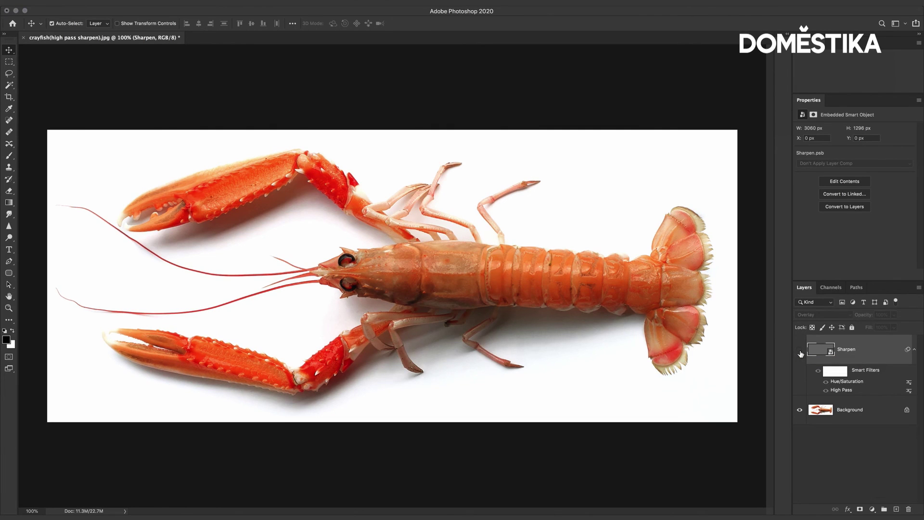
pyautogui.click(800, 351)
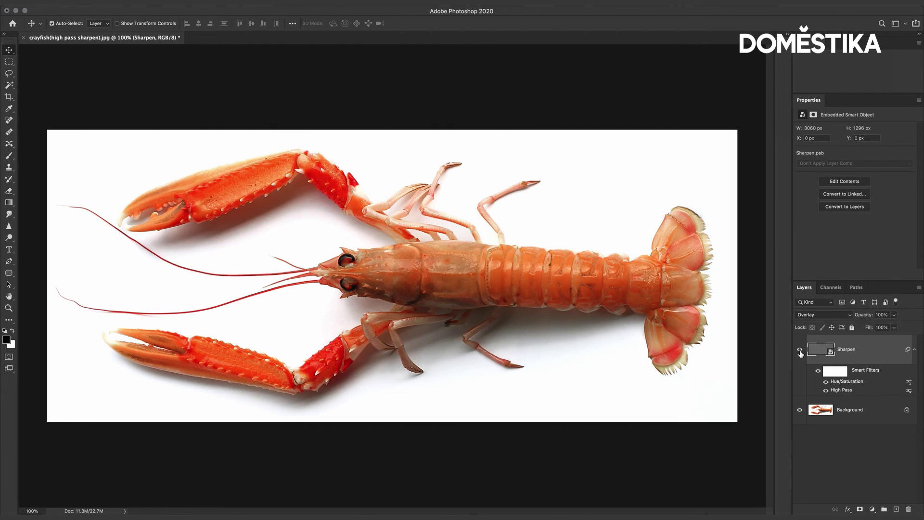